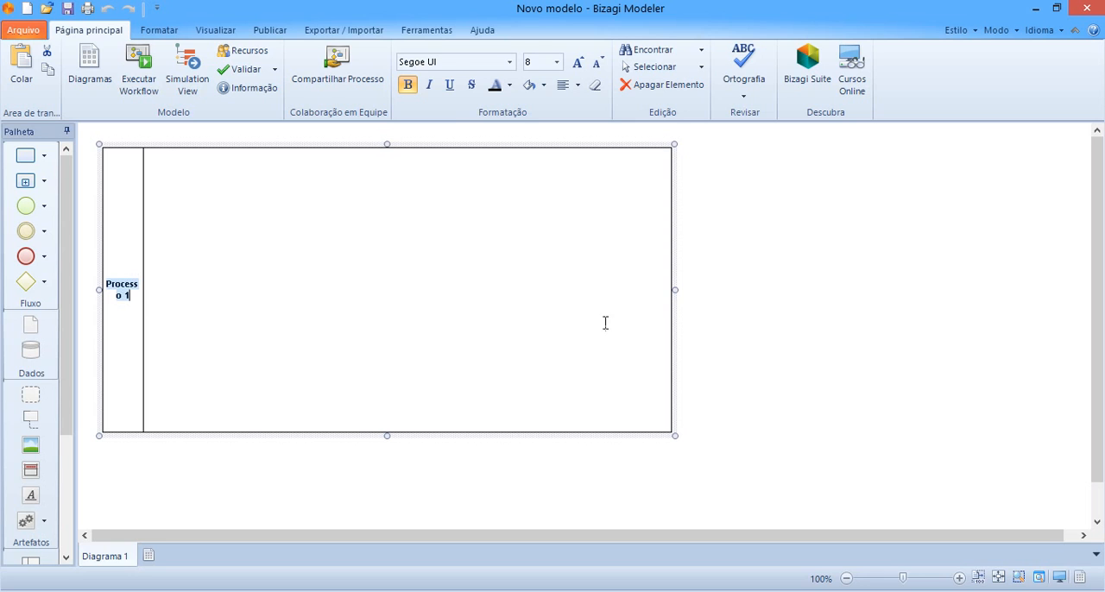
Rename the pool as "Envio de memorando"
{"action": "left_click", "coordinate": [762, 294]}
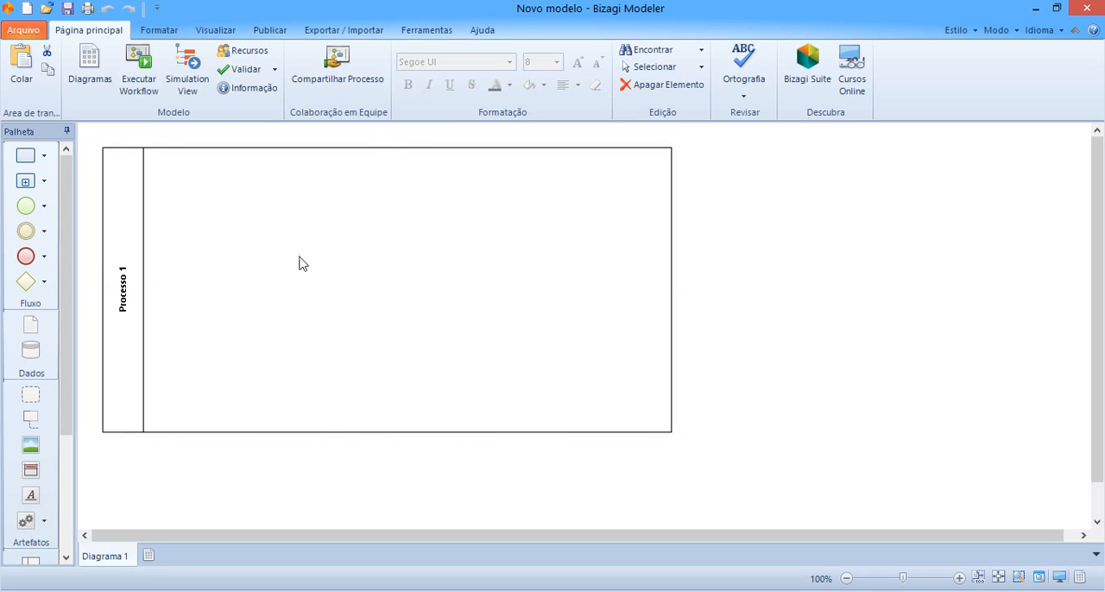
{"action": "left_click", "coordinate": [126, 278]}
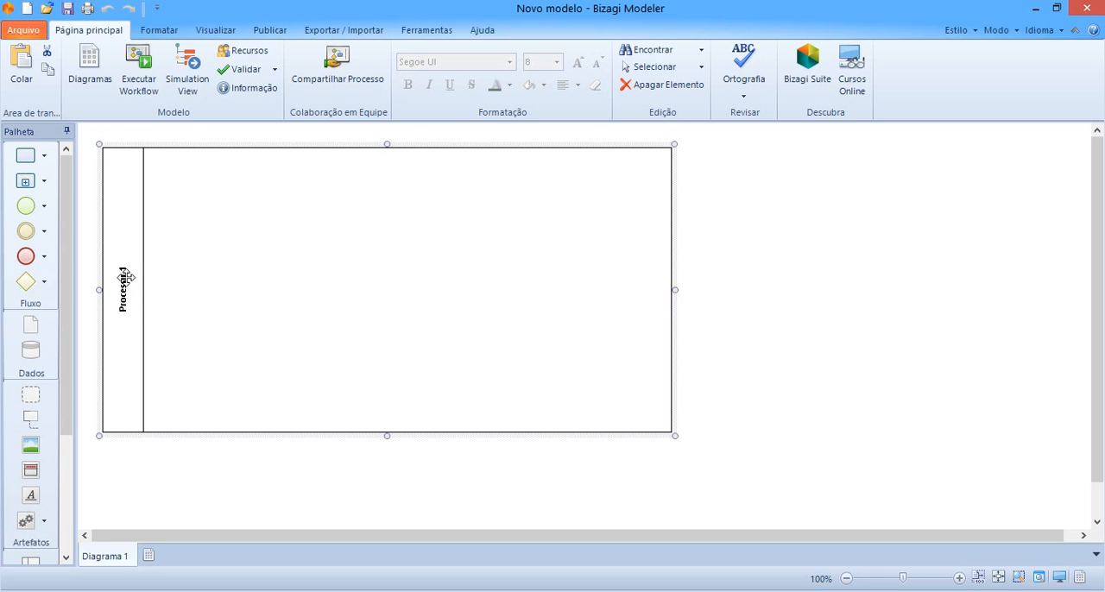
{"action": "right_click", "coordinate": [126, 278]}
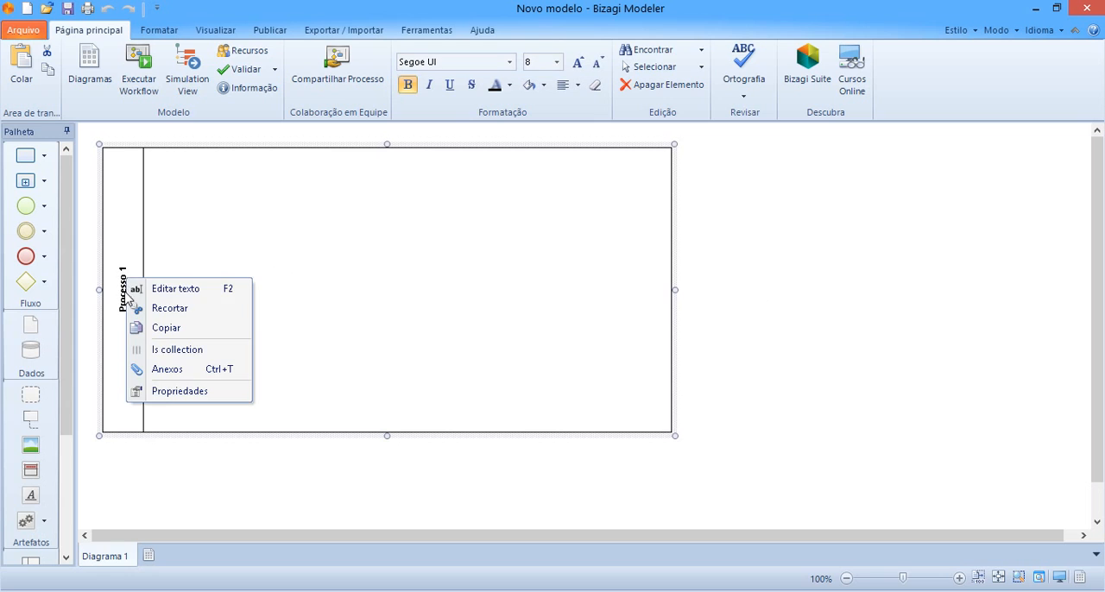
{"action": "left_click", "coordinate": [229, 297]}
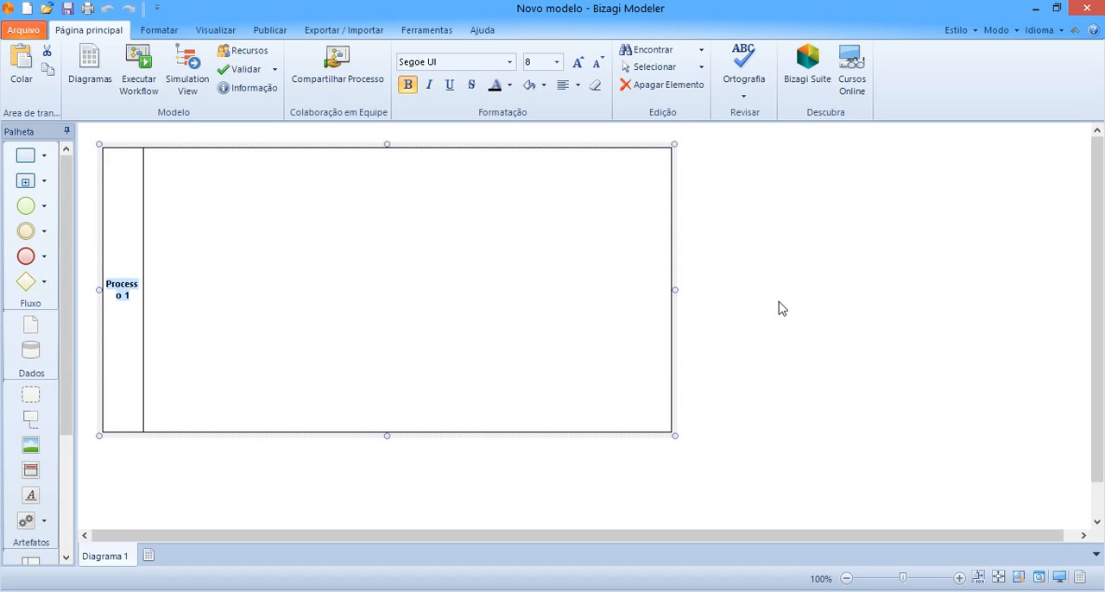
{"action": "type", "text": "Envio de"}
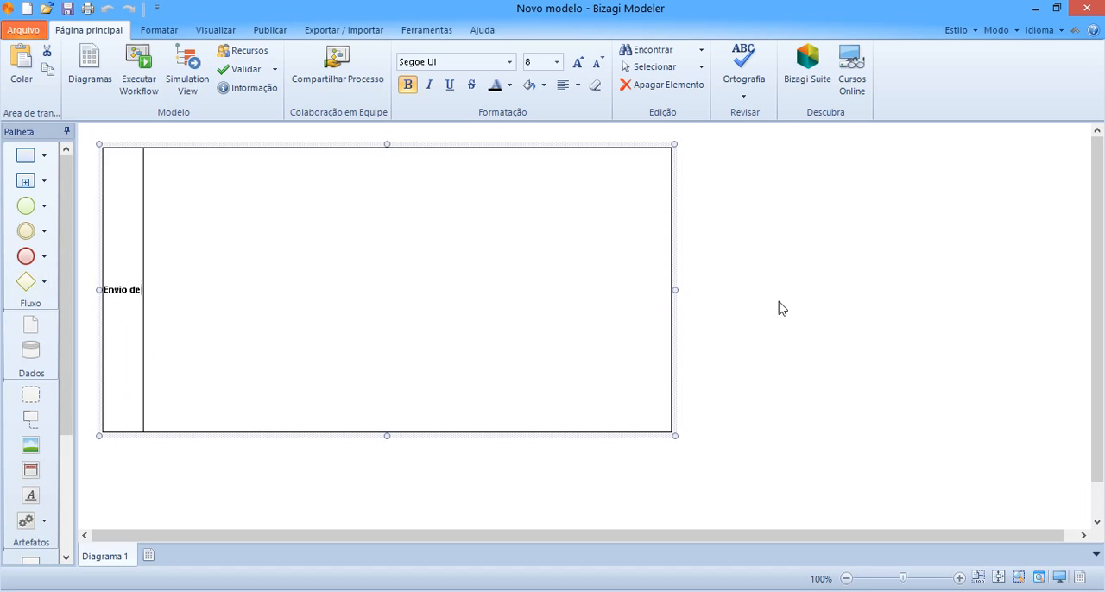
{"action": "type", "text": " memorando"}
{"action": "key", "text": "Return"}
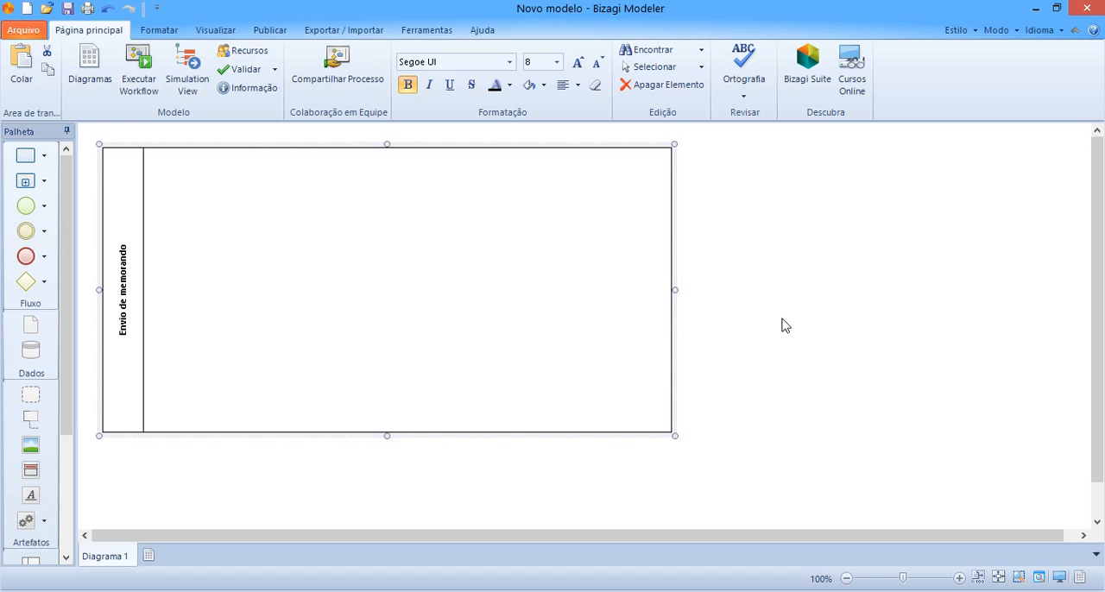
{"action": "left_click", "coordinate": [785, 325]}
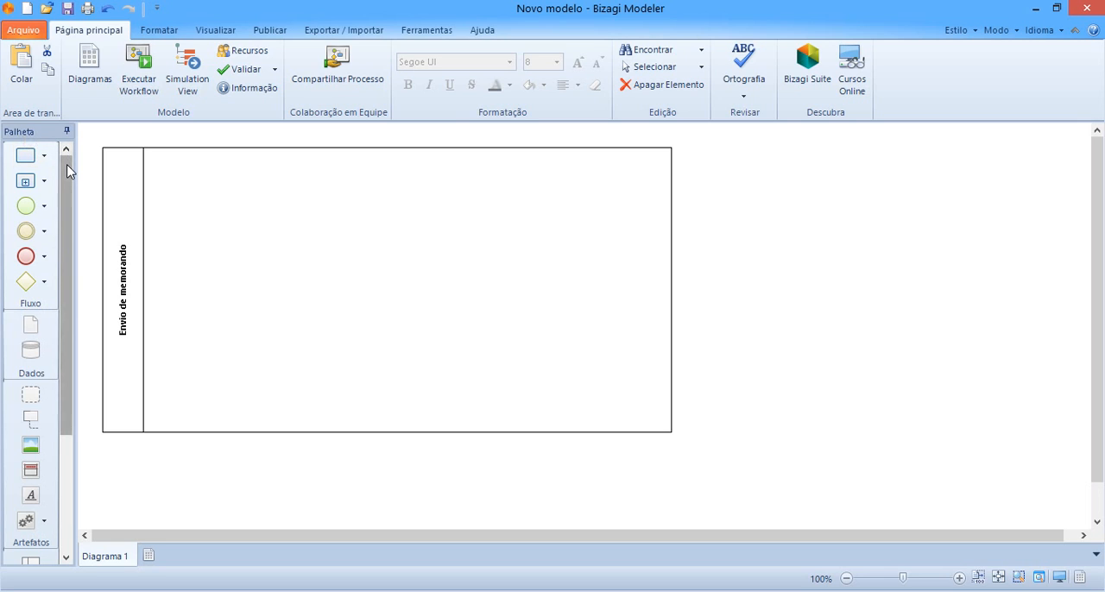
Add a lane inside the "Envio de memorando" pool
{"action": "left_click_drag", "start_coordinate": [67, 169], "coordinate": [64, 316]}
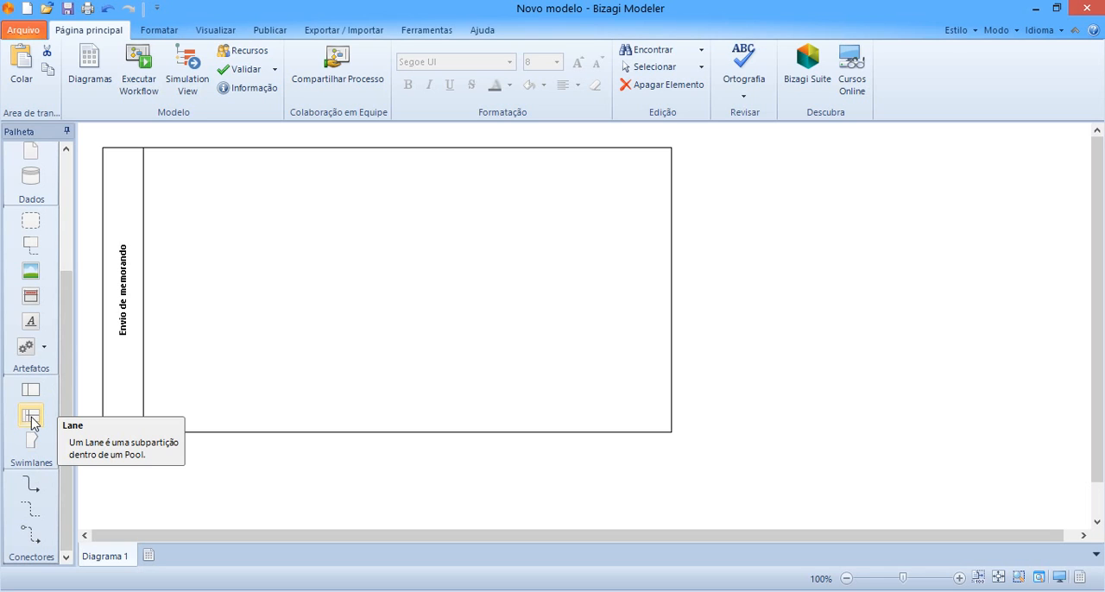
{"action": "left_click_drag", "start_coordinate": [31, 418], "coordinate": [262, 328]}
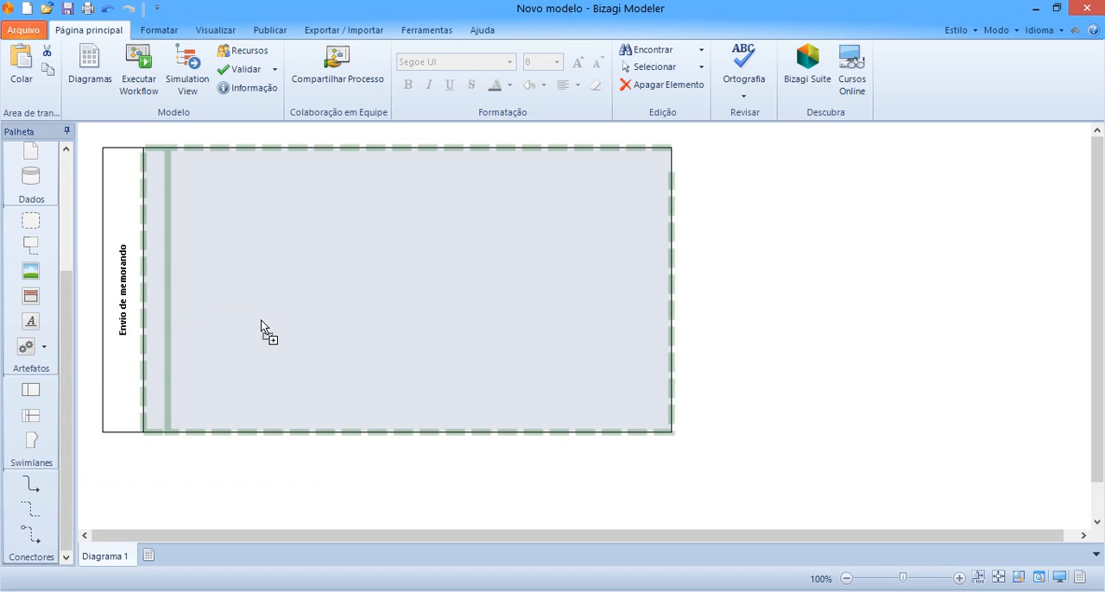
{"action": "left_click_drag", "start_coordinate": [261, 328], "coordinate": [228, 333]}
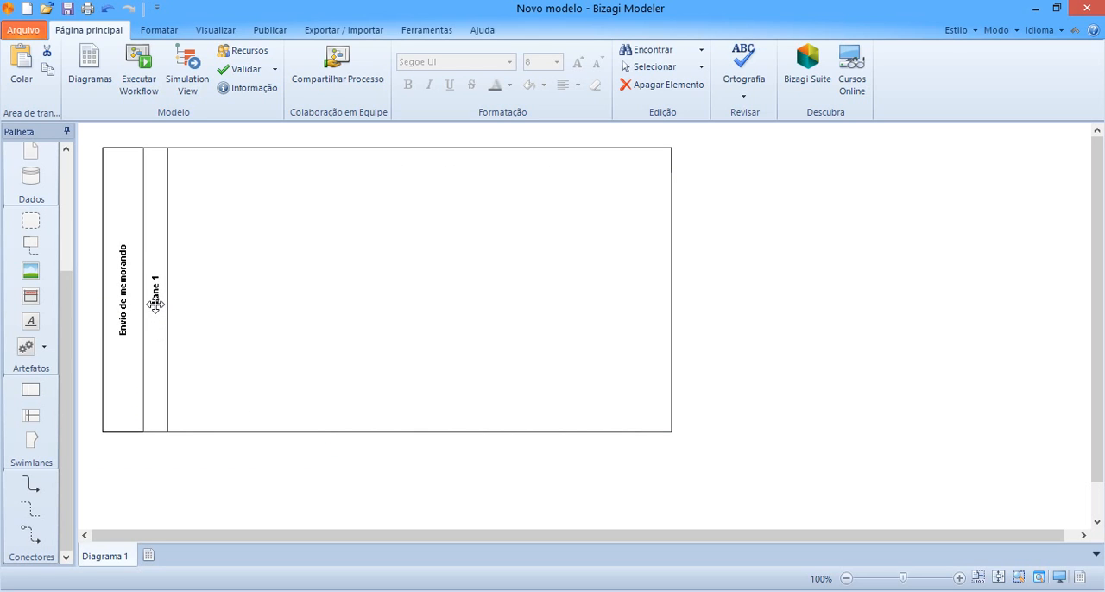
{"action": "left_click", "coordinate": [128, 301]}
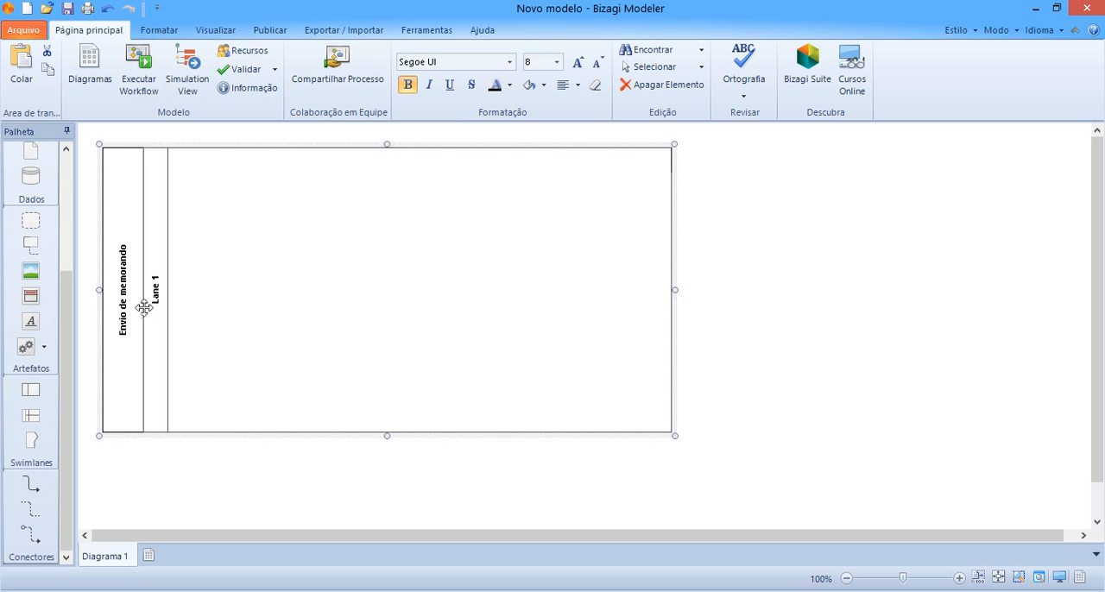
{"action": "left_click", "coordinate": [868, 348]}
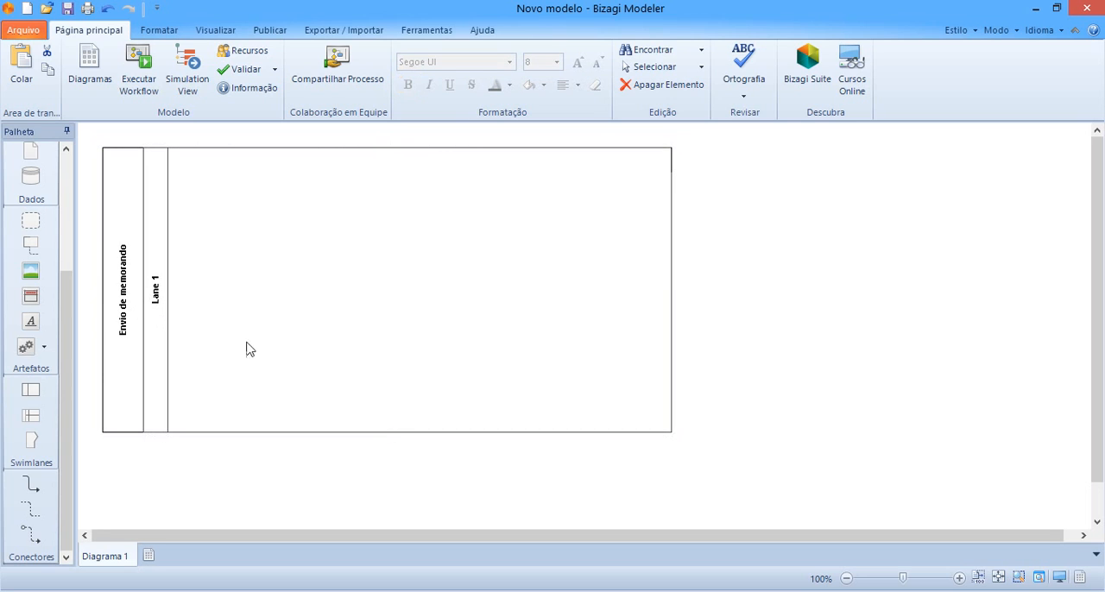
Rename the new lane as "Emitente"
{"action": "double_click", "coordinate": [155, 288]}
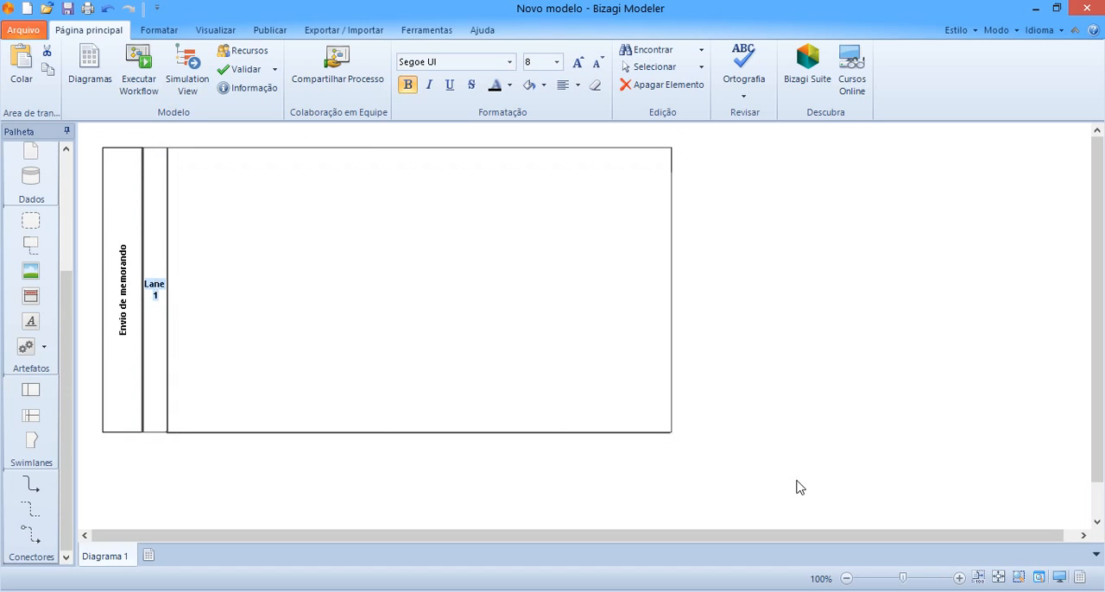
{"action": "type", "text": "Emitente"}
{"action": "left_click", "coordinate": [799, 488]}
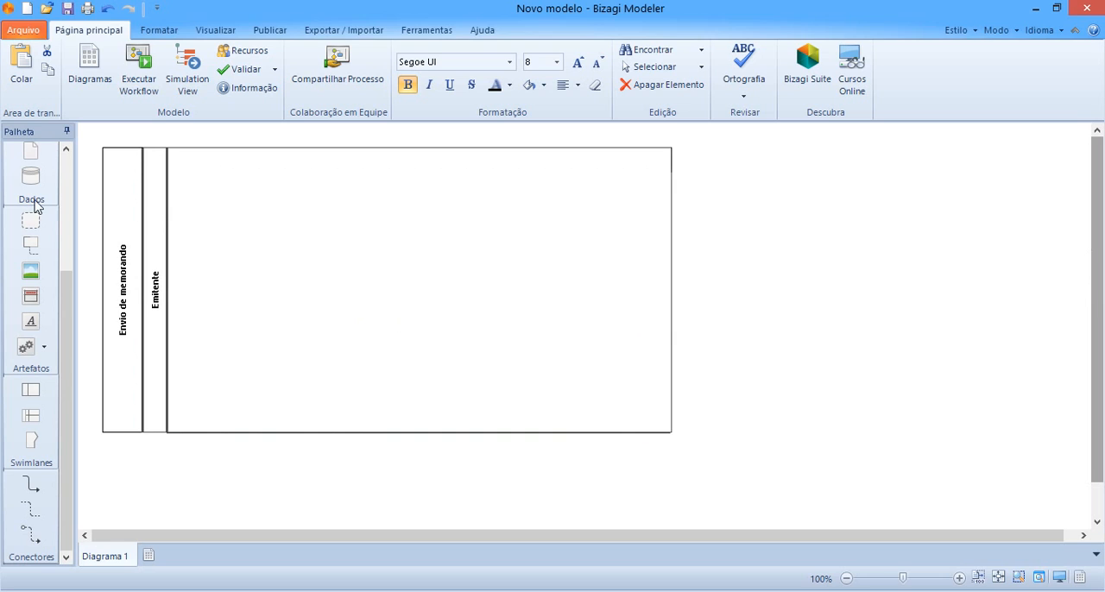
Place a start event near the upper-left corner of the Emitente lane
{"action": "left_click_drag", "start_coordinate": [60, 333], "coordinate": [73, 175]}
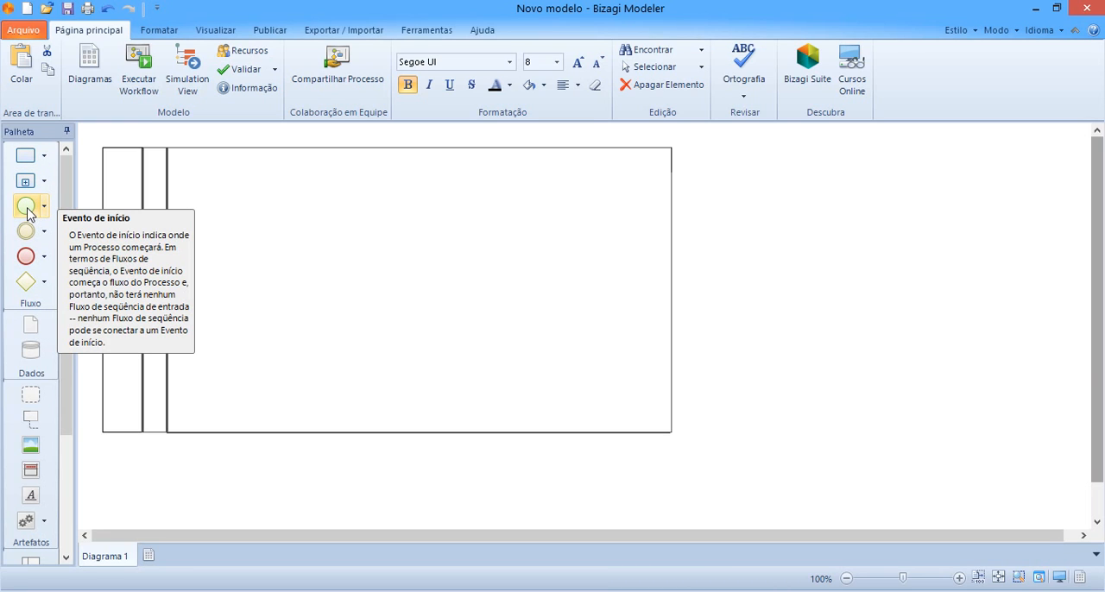
{"action": "left_click_drag", "start_coordinate": [28, 214], "coordinate": [233, 279]}
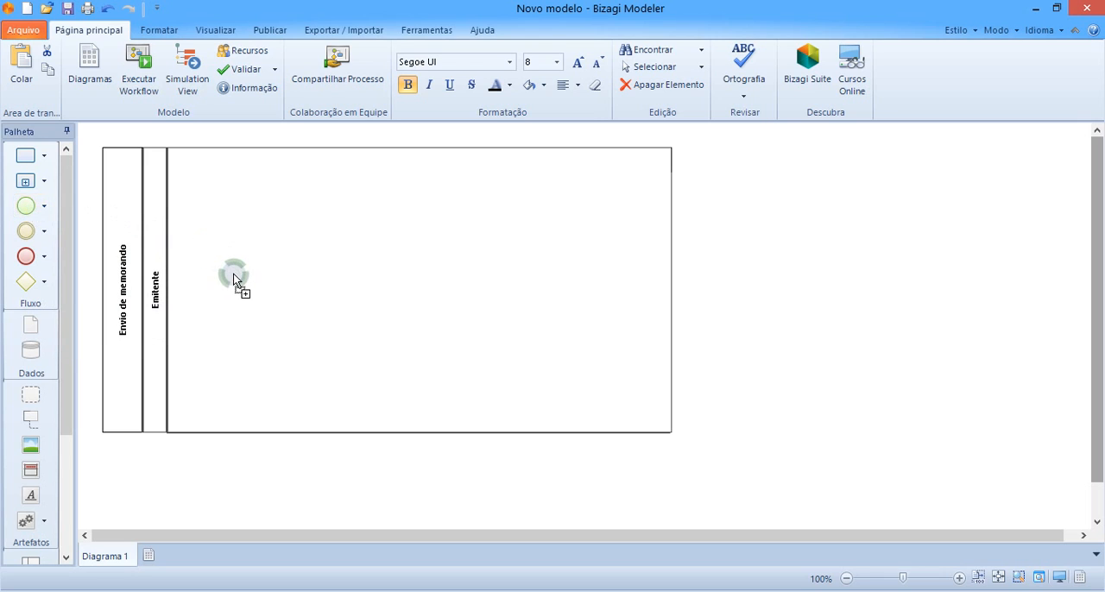
{"action": "left_click_drag", "start_coordinate": [233, 226], "coordinate": [231, 207]}
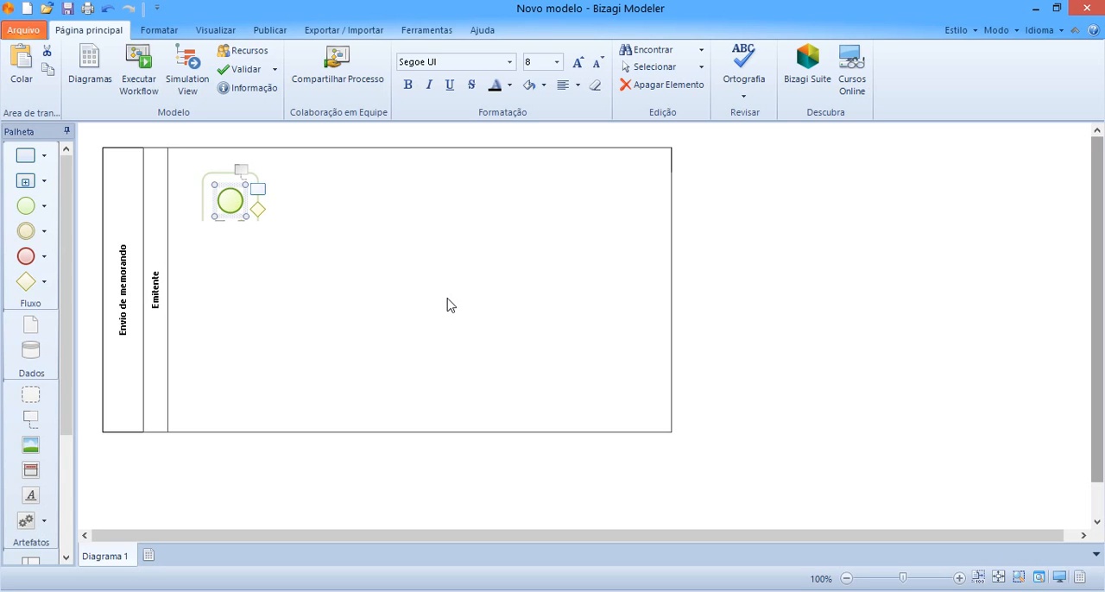
Label the start event "Necessidade de enviar memorando"
{"action": "double_click", "coordinate": [229, 235]}
{"action": "type", "text": "N"}
{"action": "type", "text": "ecessidade"}
{"action": "type", "text": " de emitir me"}
{"action": "type", "text": "morando"}
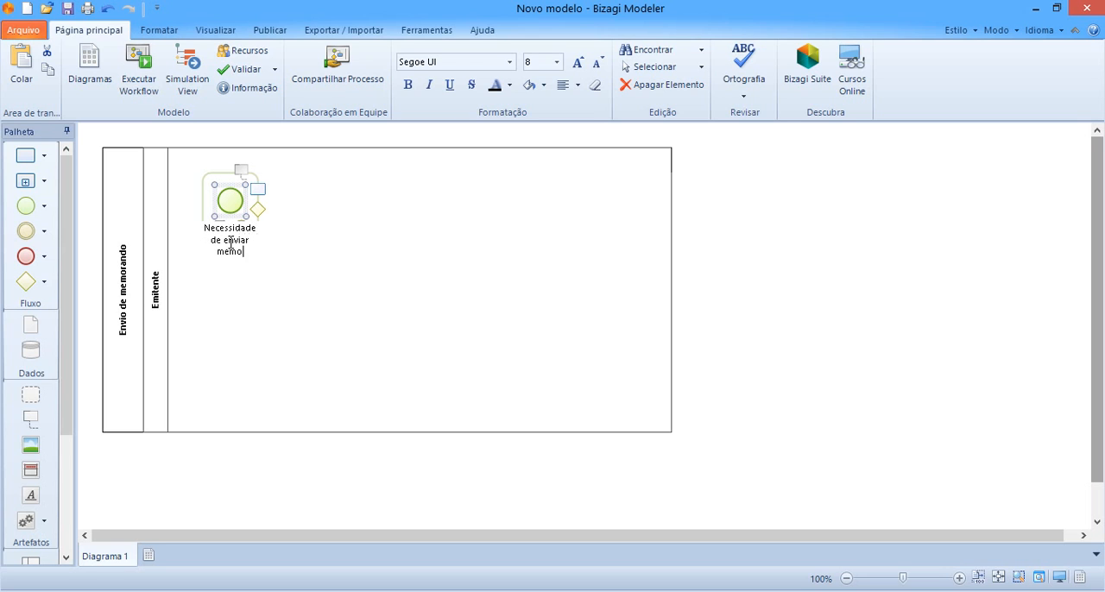
{"action": "key", "text": "Return"}
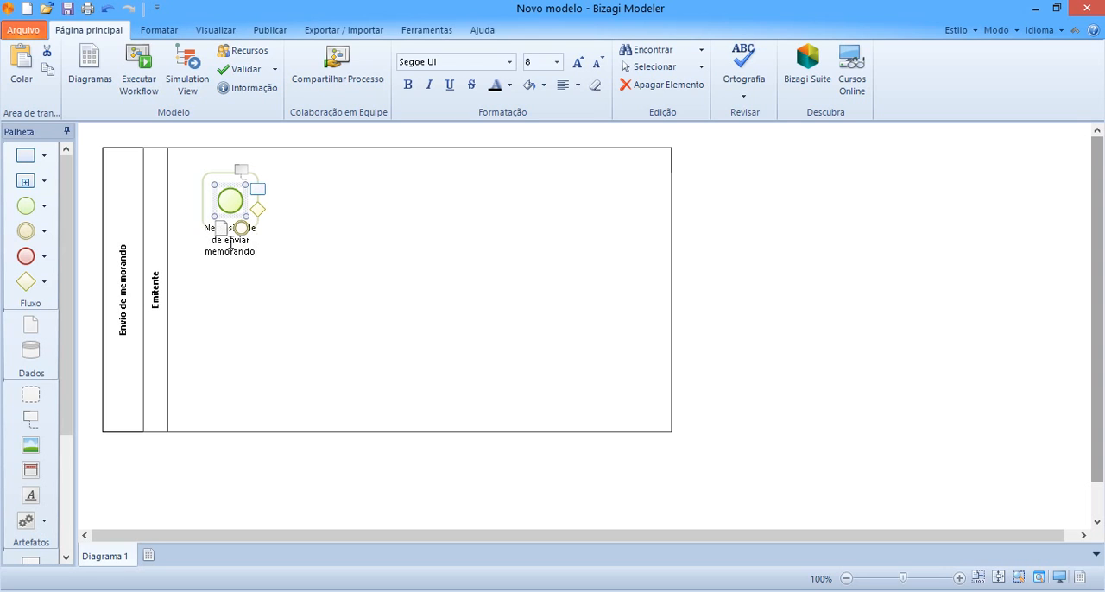
{"action": "left_click", "coordinate": [410, 286]}
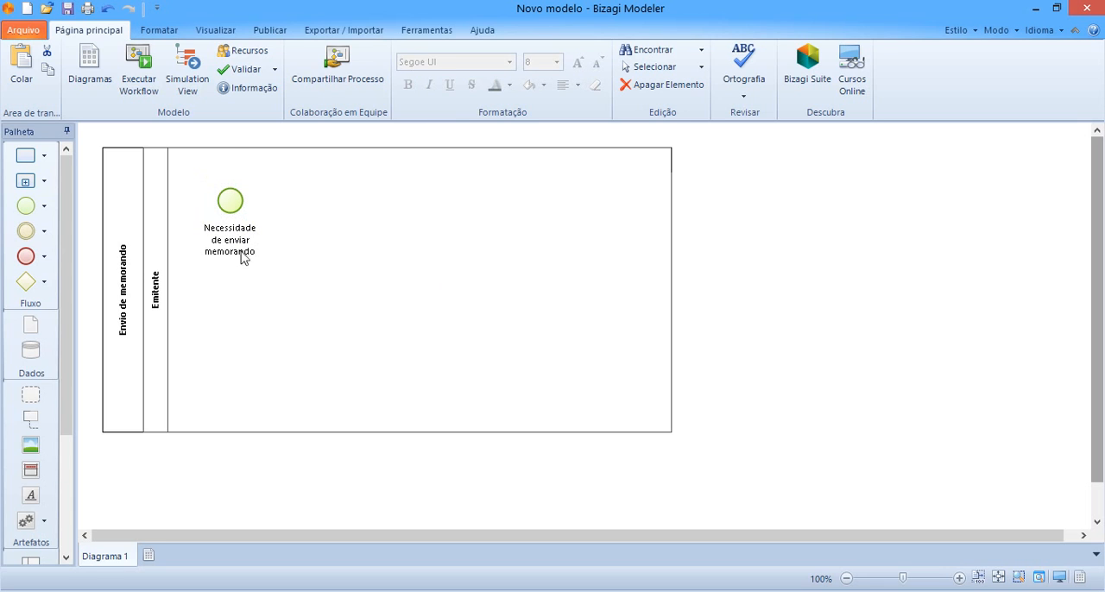
Add a task to the right of the start event, connected to it by a sequence flow
{"action": "left_click", "coordinate": [225, 201]}
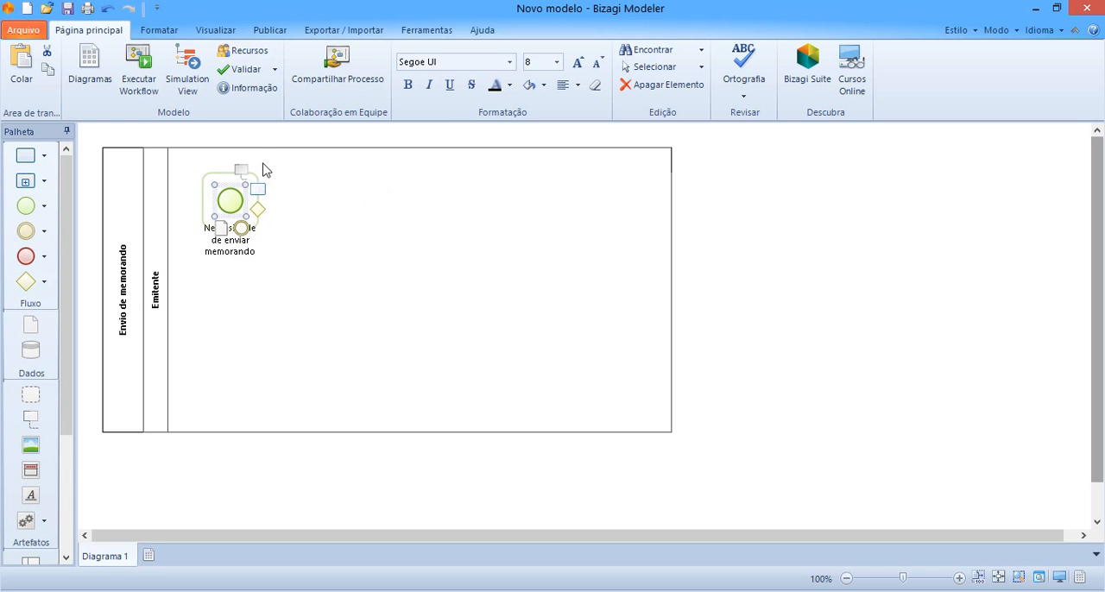
{"action": "left_click", "coordinate": [295, 265]}
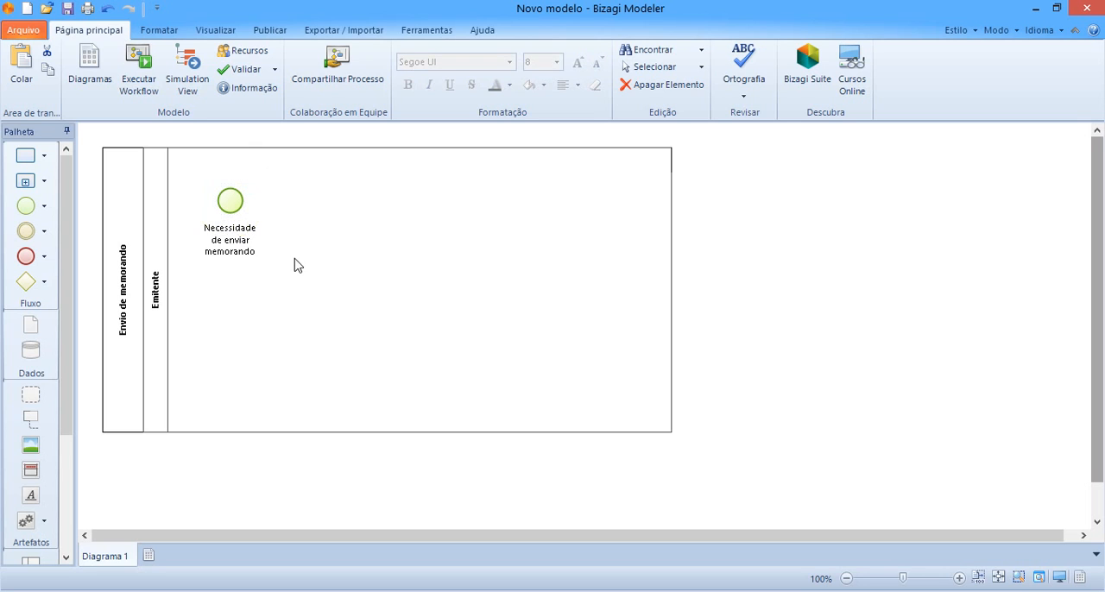
{"action": "left_click", "coordinate": [230, 204]}
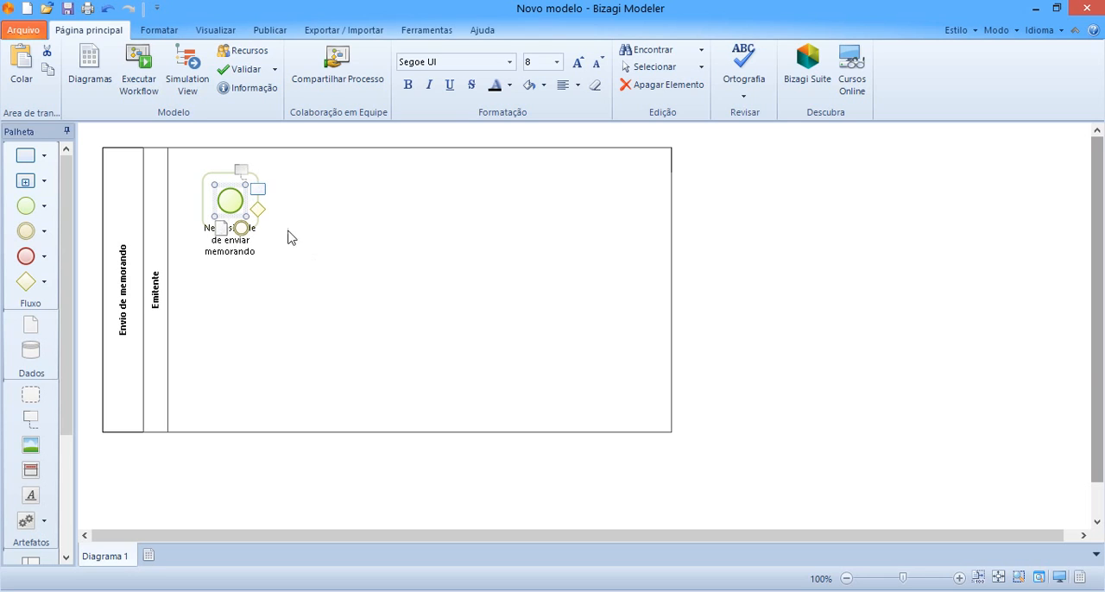
{"action": "left_click", "coordinate": [258, 197]}
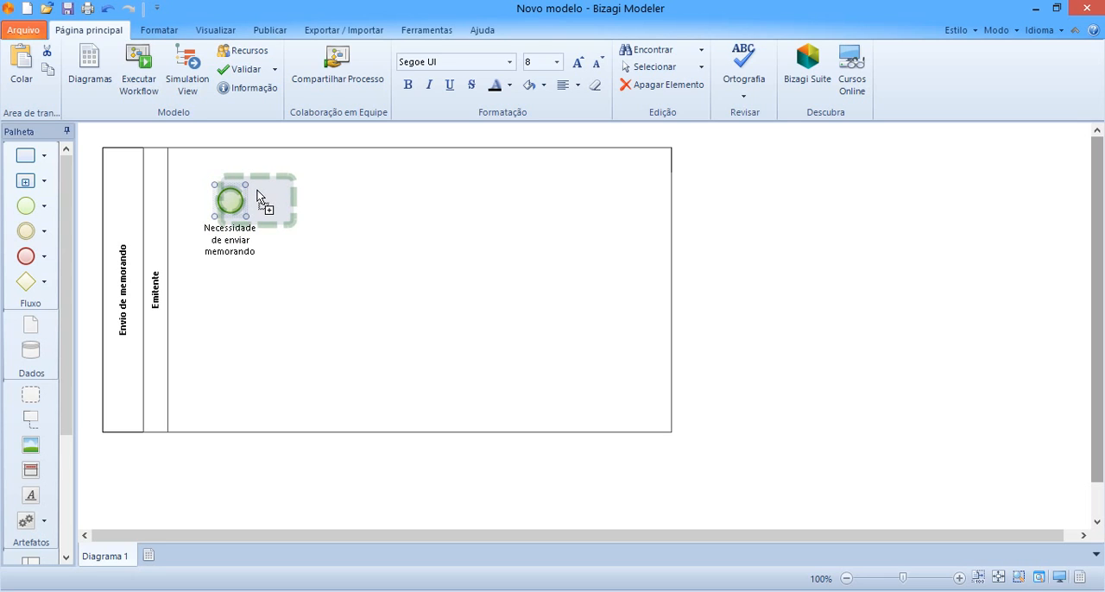
{"action": "left_click_drag", "start_coordinate": [257, 191], "coordinate": [326, 197]}
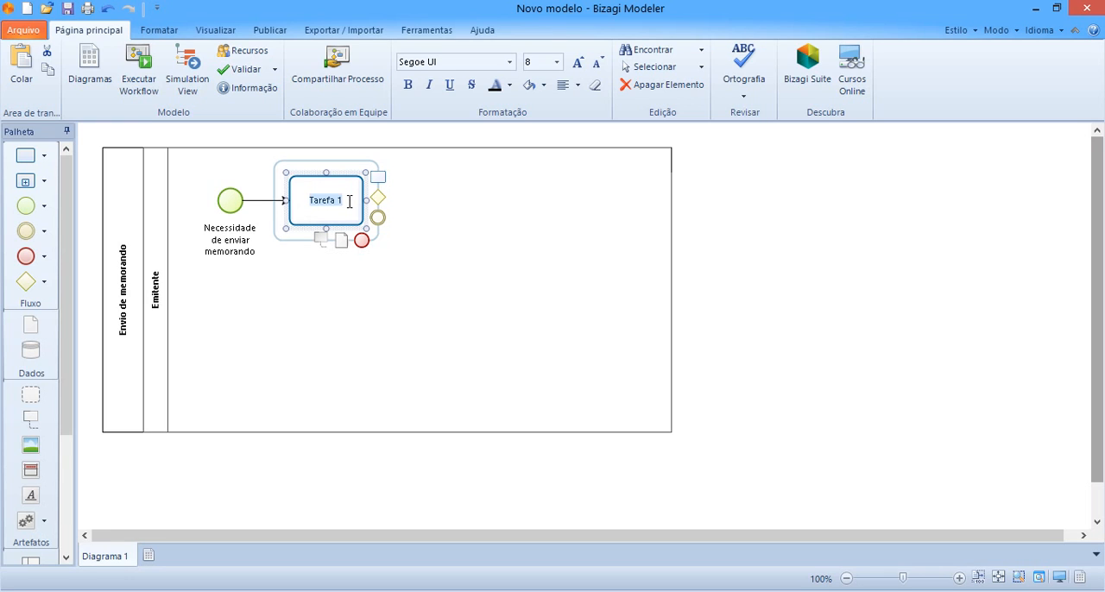
Name the task after the start event "Informa assunto e conteúdo"
{"action": "key", "text": "BackSpace"}
{"action": "type", "text": "orma assunto e c"}
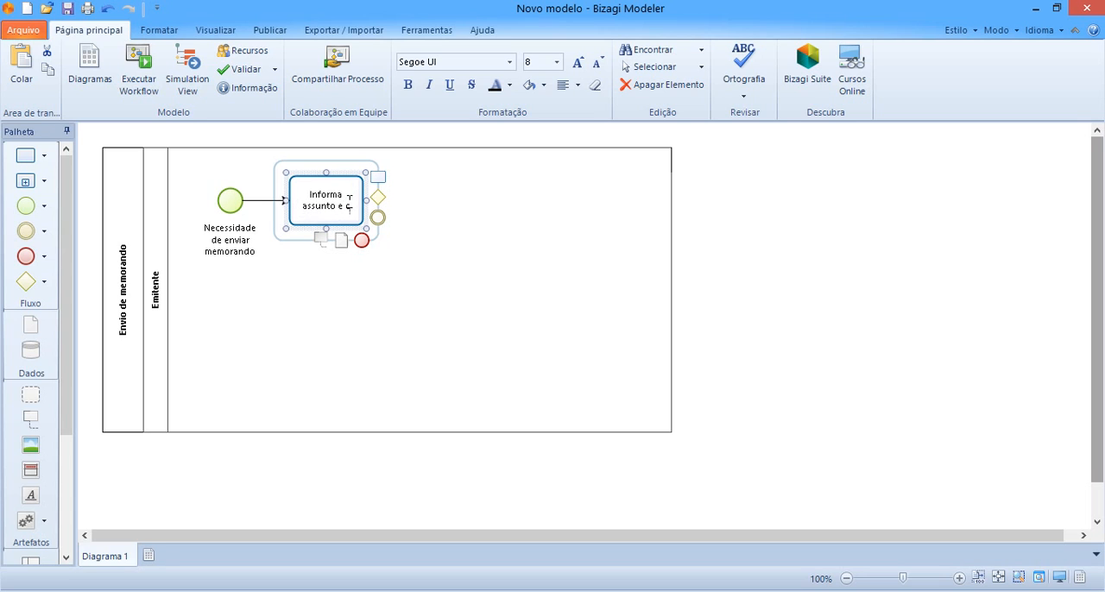
{"action": "type", "text": "onteúdo"}
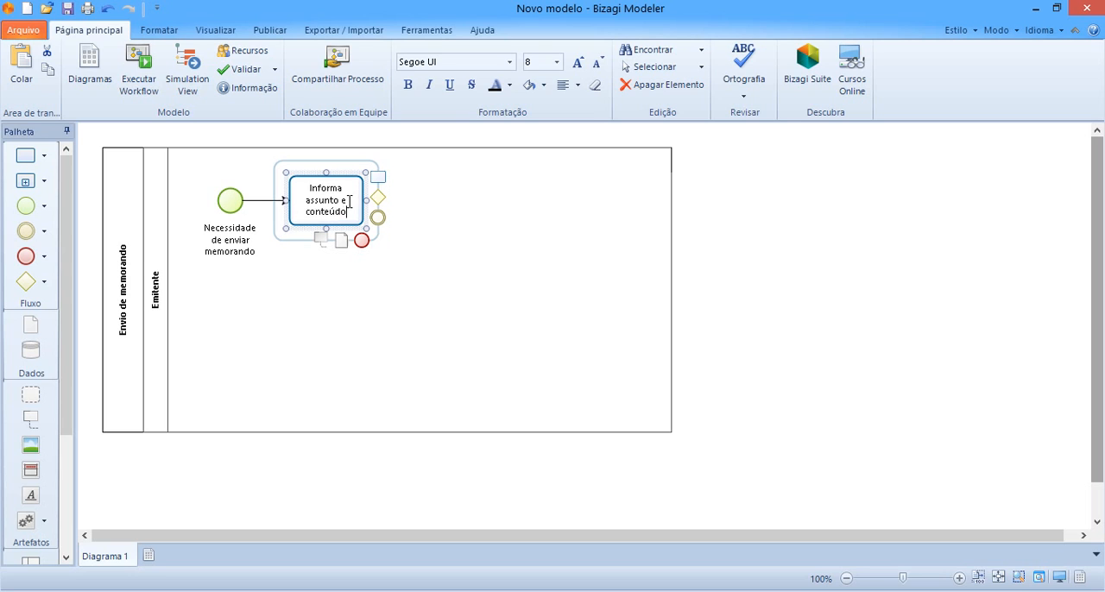
{"action": "key", "text": "Return"}
{"action": "left_click", "coordinate": [418, 294]}
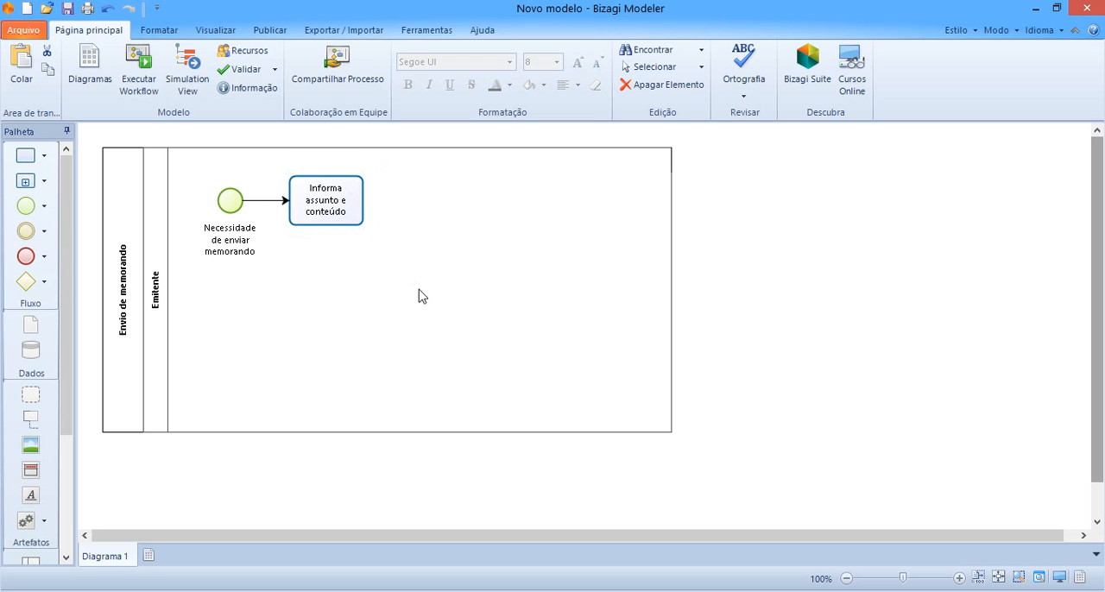
Add a second lane to the pool directly below the Emitente lane
{"action": "left_click", "coordinate": [162, 307]}
{"action": "left_click", "coordinate": [473, 389]}
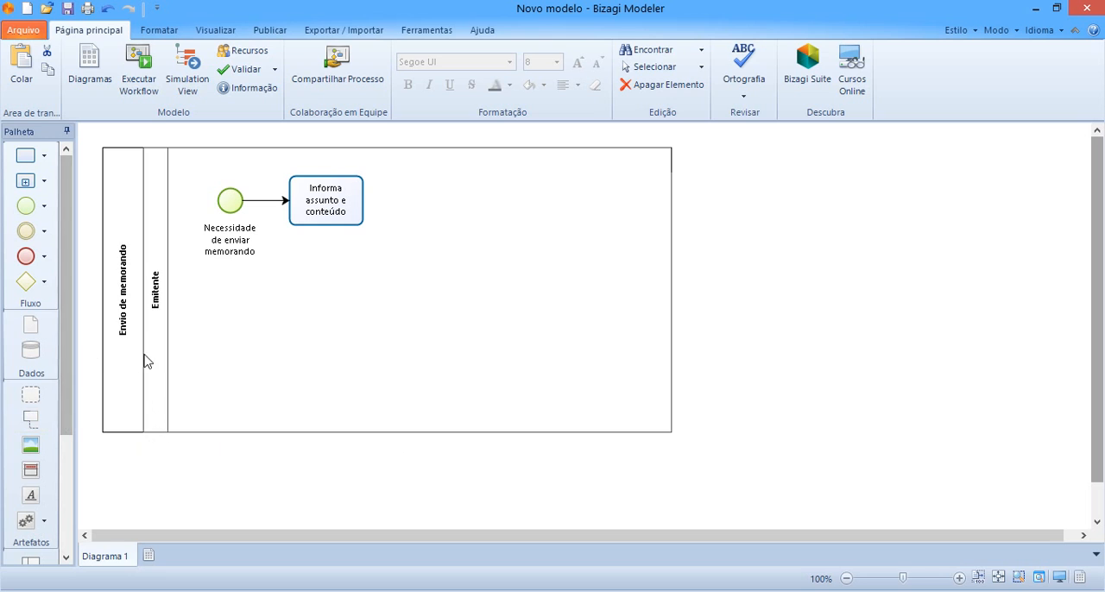
{"action": "scroll", "coordinate": [67, 345], "scroll_direction": "down", "scroll_amount": 1}
{"action": "left_click_drag", "start_coordinate": [67, 350], "coordinate": [69, 449]}
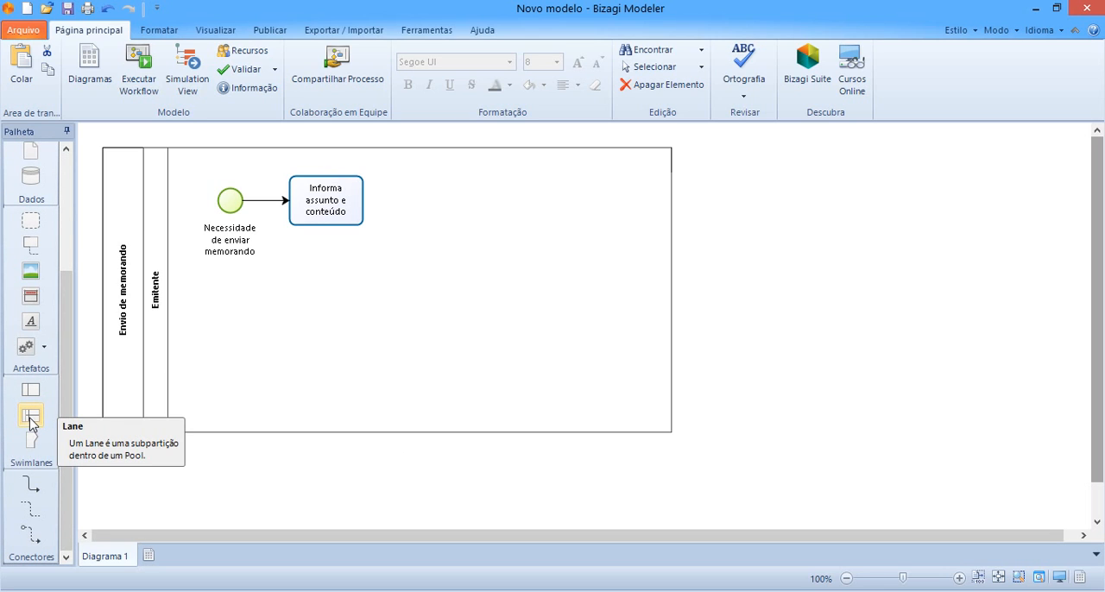
{"action": "left_click_drag", "start_coordinate": [30, 419], "coordinate": [427, 429]}
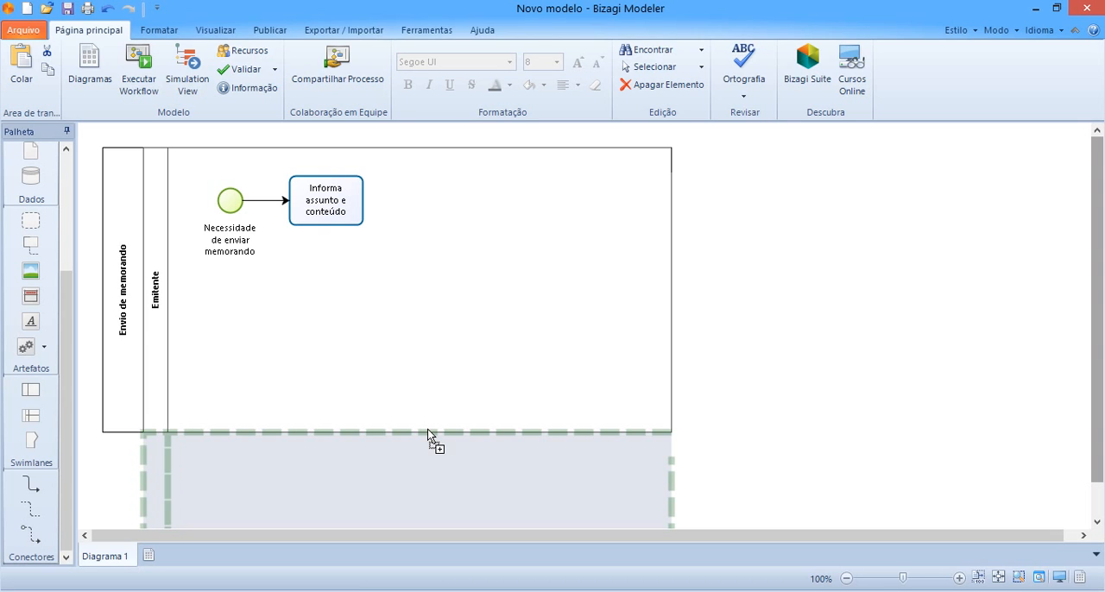
{"action": "left_click_drag", "start_coordinate": [427, 429], "coordinate": [427, 429]}
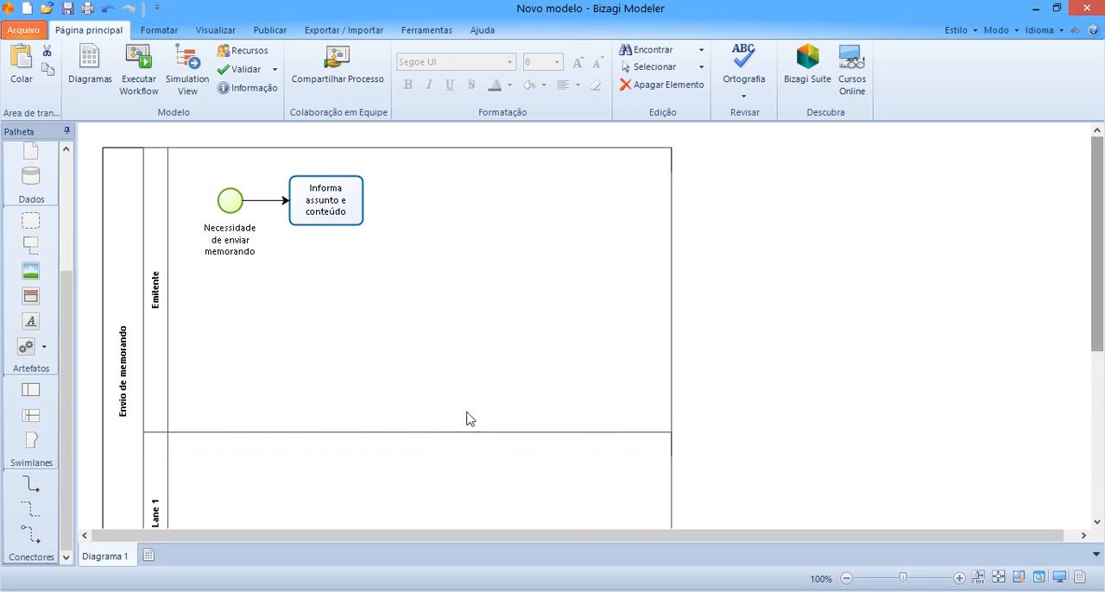
Rename the lower lane as "Secretaria (Emitente)"
{"action": "left_click_drag", "start_coordinate": [1100, 254], "coordinate": [1101, 341]}
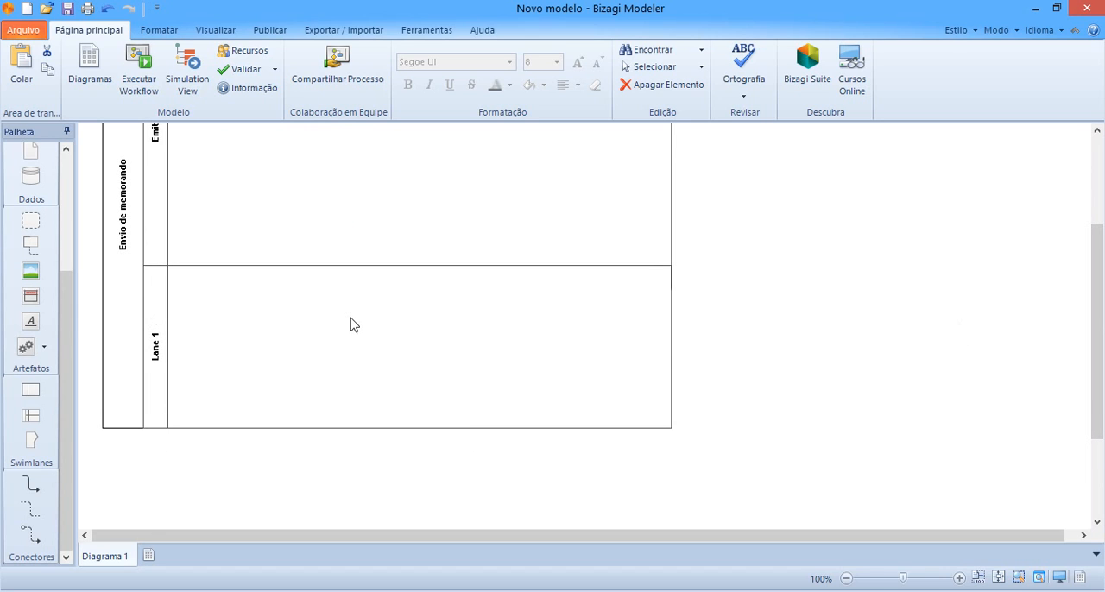
{"action": "left_click", "coordinate": [156, 350]}
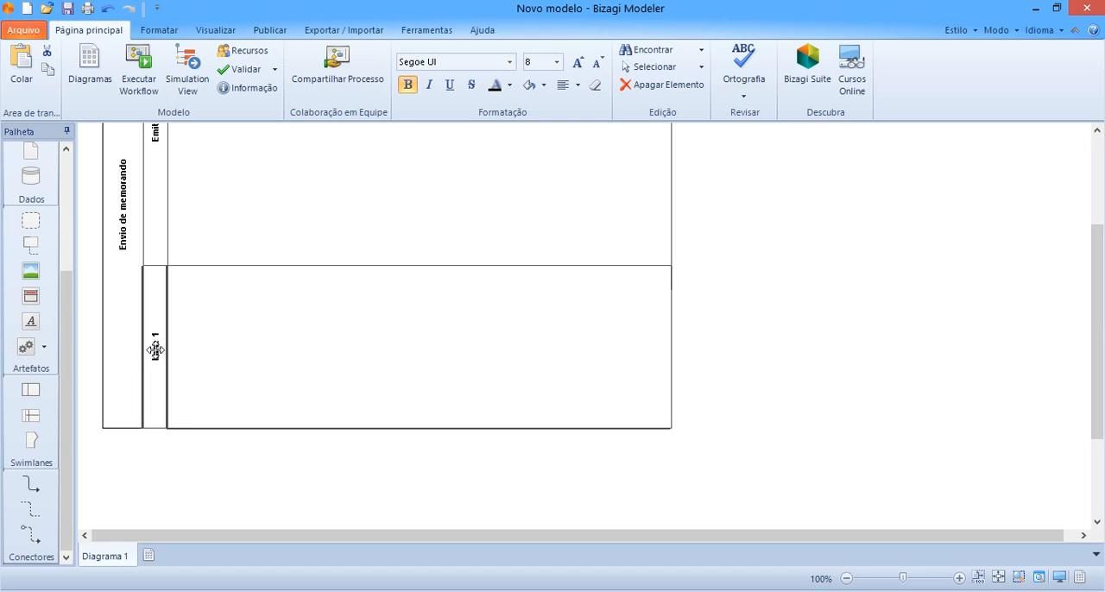
{"action": "double_click", "coordinate": [156, 350]}
{"action": "type", "text": "Secretaria (Emitente)"}
{"action": "left_click", "coordinate": [798, 423]}
Collapse the ribbon to give the diagram more room, leaving nothing selected
{"action": "left_click_drag", "start_coordinate": [1097, 322], "coordinate": [1099, 261]}
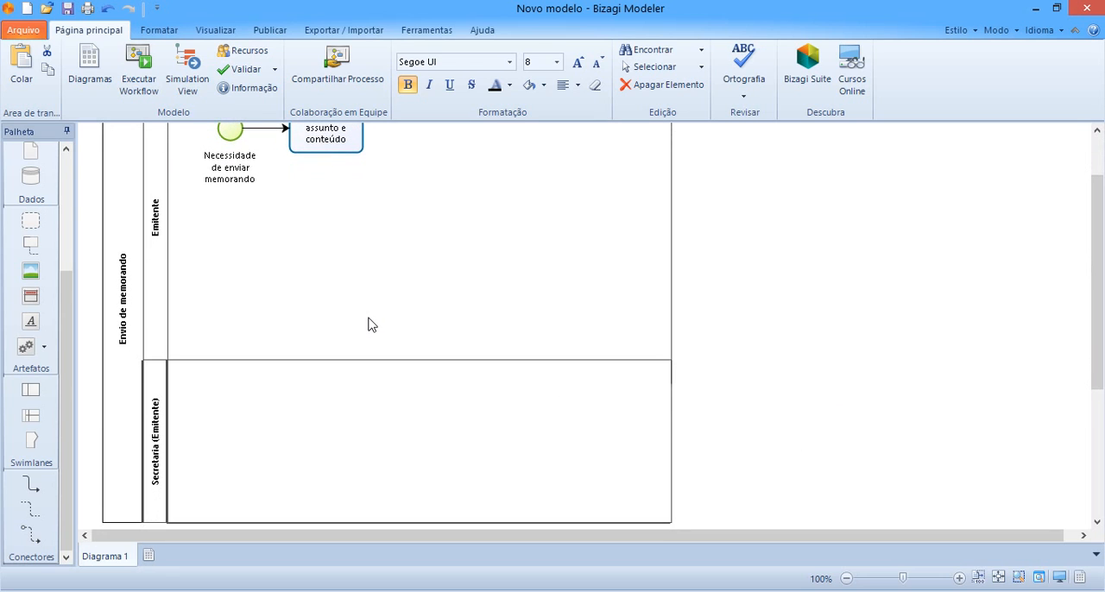
{"action": "left_click_drag", "start_coordinate": [1099, 275], "coordinate": [1099, 237]}
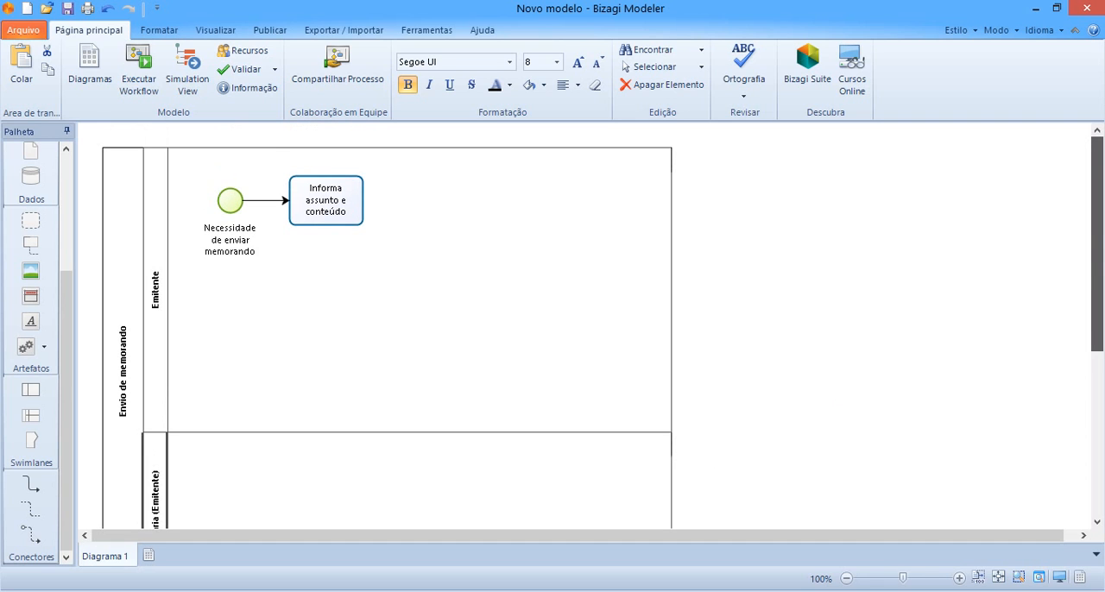
{"action": "mouse_move", "coordinate": [1098, 237]}
{"action": "left_mouse_down"}
{"action": "mouse_move", "coordinate": [1098, 294]}
{"action": "mouse_move", "coordinate": [1098, 235]}
{"action": "left_mouse_up"}
{"action": "mouse_move", "coordinate": [1098, 235]}
{"action": "left_mouse_down"}
{"action": "mouse_move", "coordinate": [1098, 318]}
{"action": "mouse_move", "coordinate": [1098, 236]}
{"action": "left_mouse_up"}
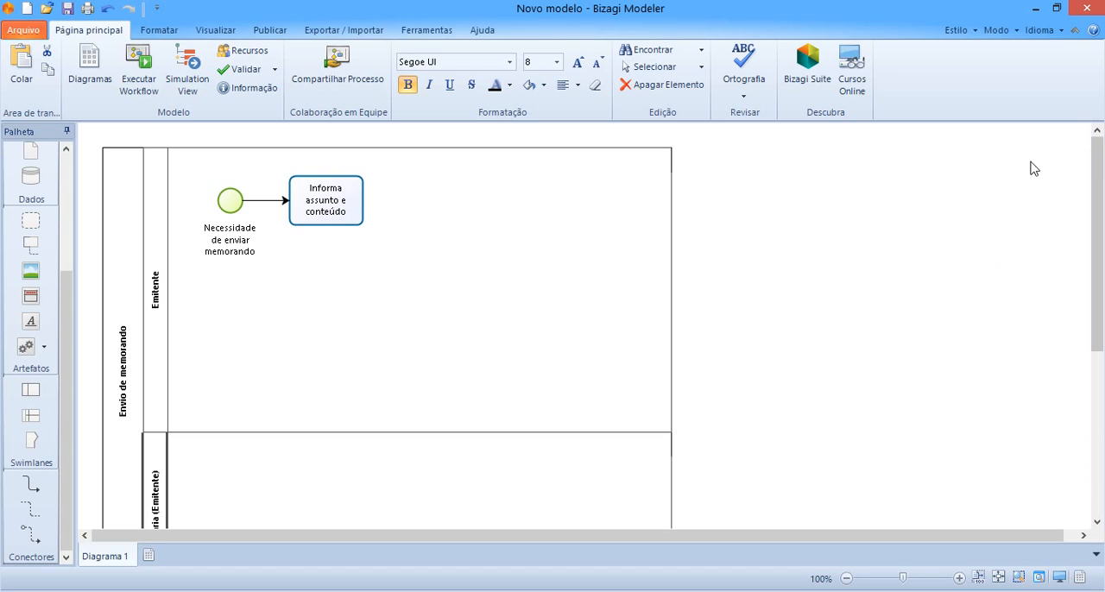
{"action": "left_click", "coordinate": [320, 222]}
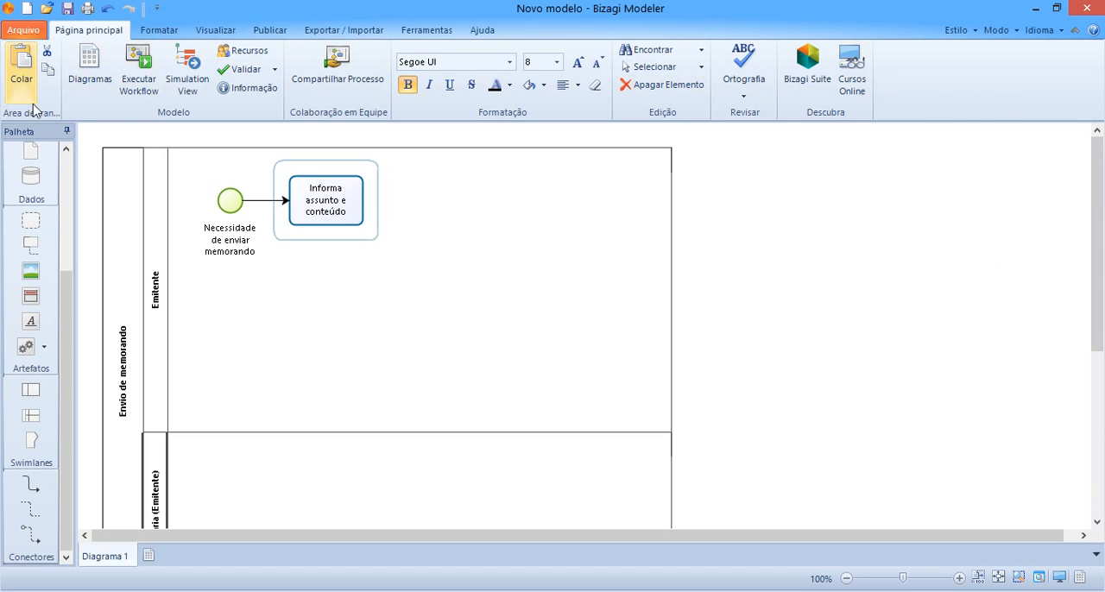
{"action": "left_click", "coordinate": [1074, 31]}
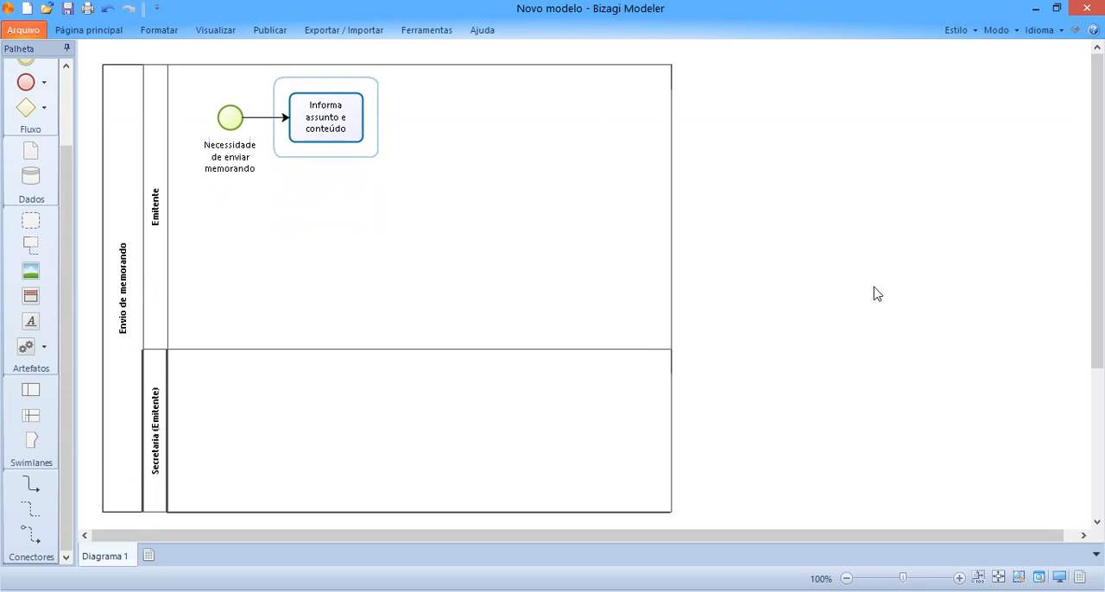
{"action": "left_click", "coordinate": [814, 302]}
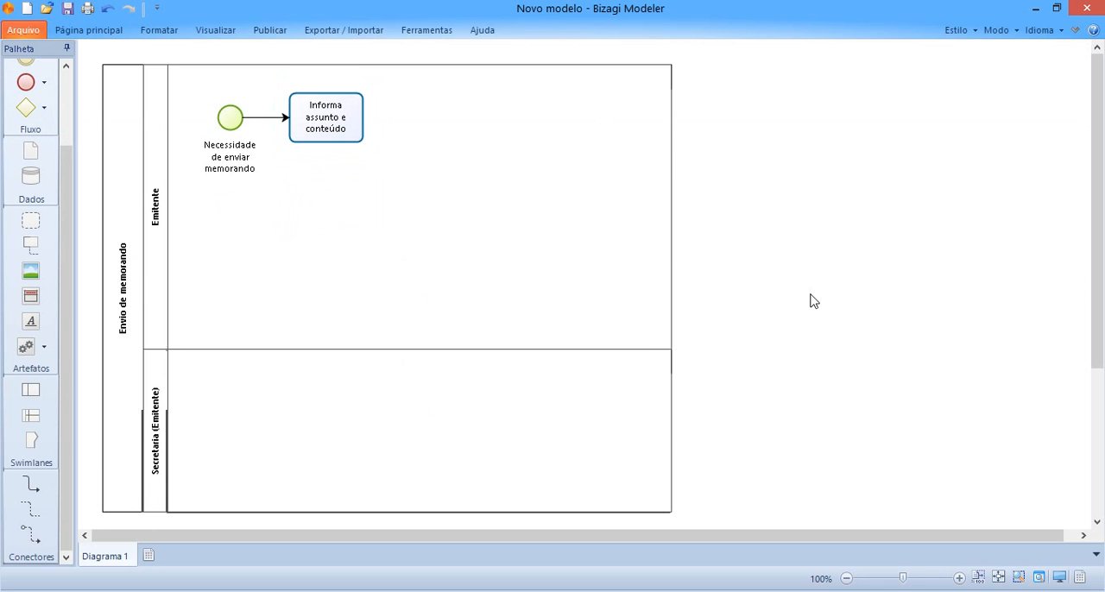